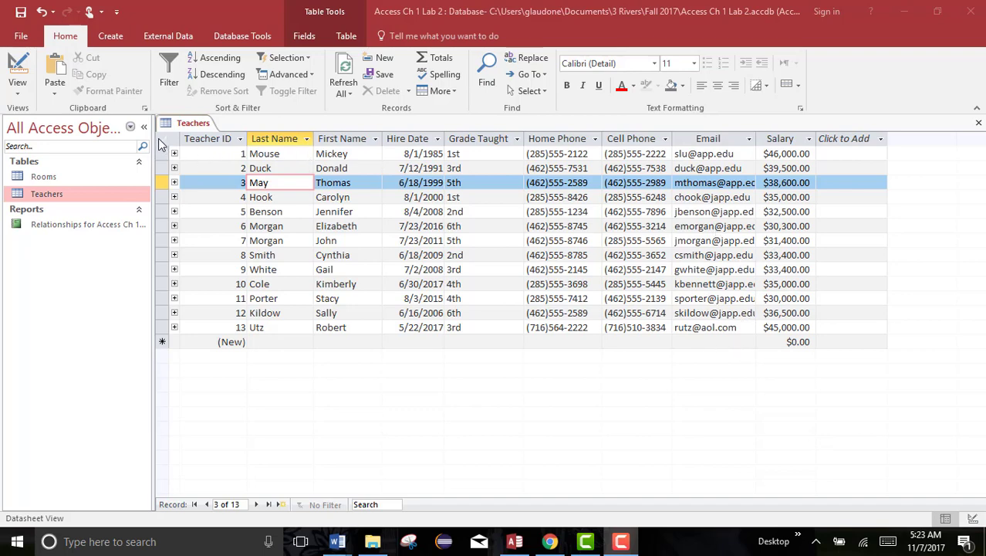
# Auto-fit the widths of all columns in the Teachers table to their contents
pyautogui.click(160, 143)
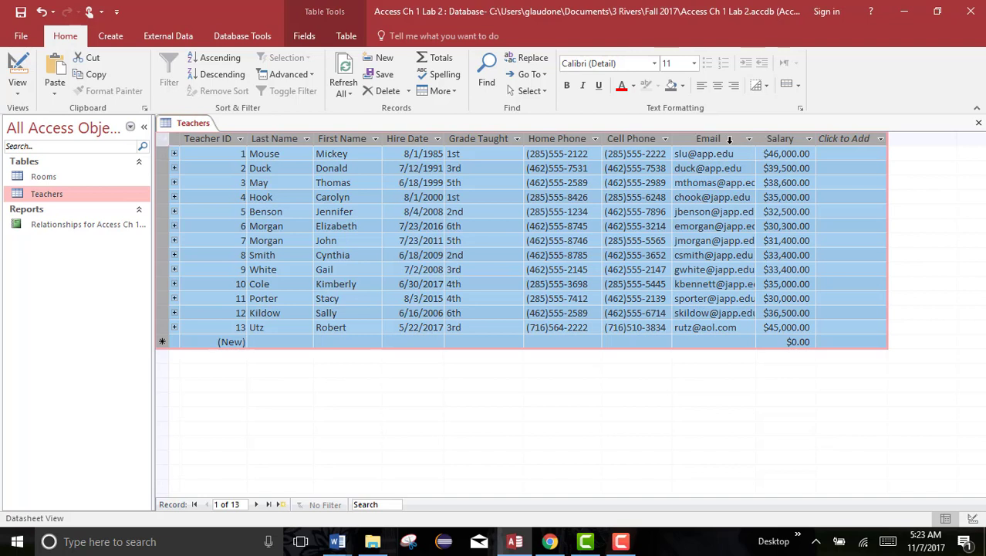
pyautogui.doubleClick(523, 137)
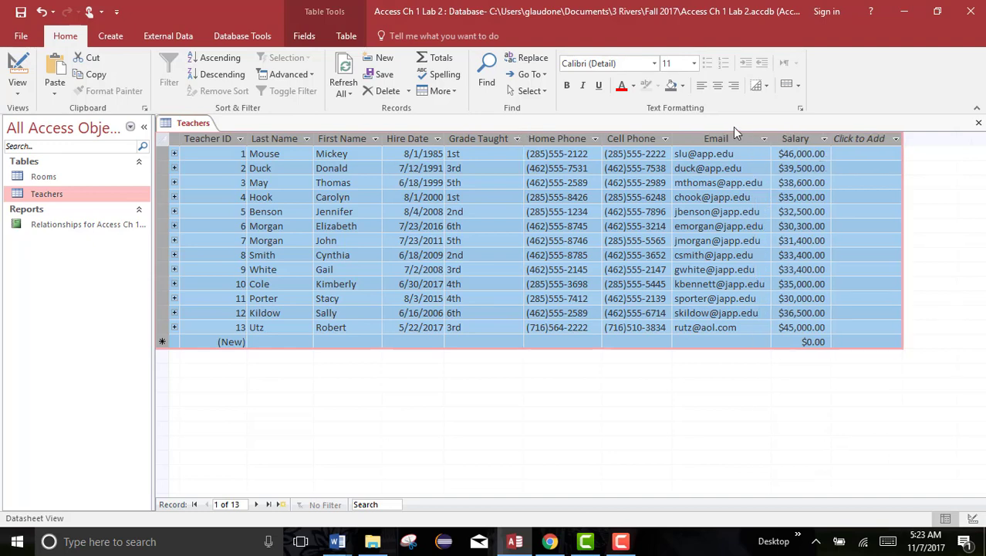
pyautogui.click(473, 183)
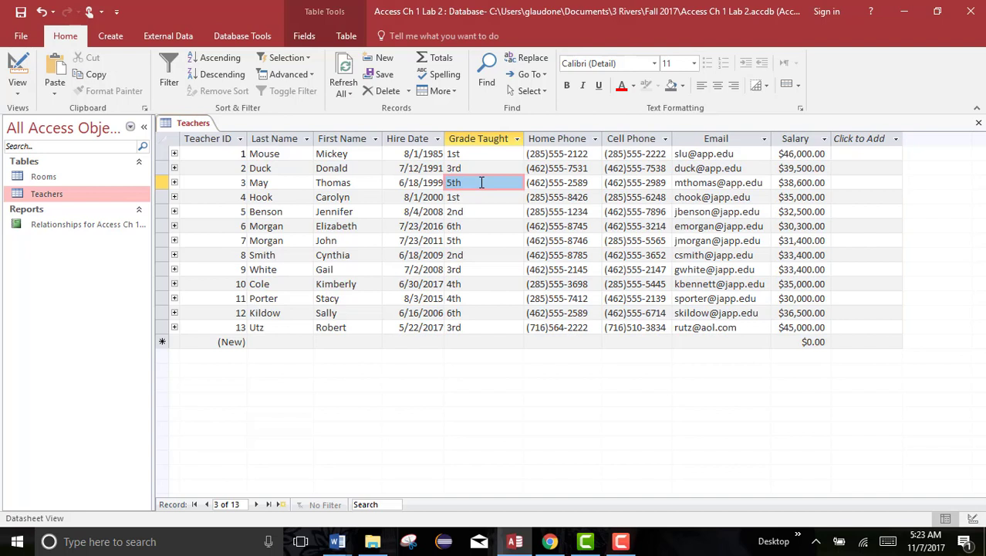
# Sort the Teachers table by Grade Taught in ascending order (A to Z)
pyautogui.click(225, 154)
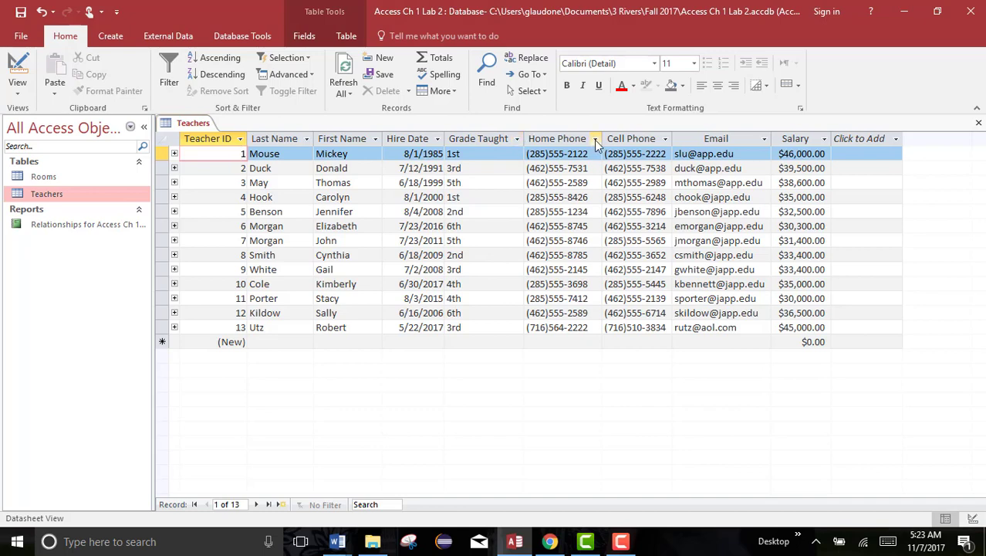
pyautogui.click(518, 138)
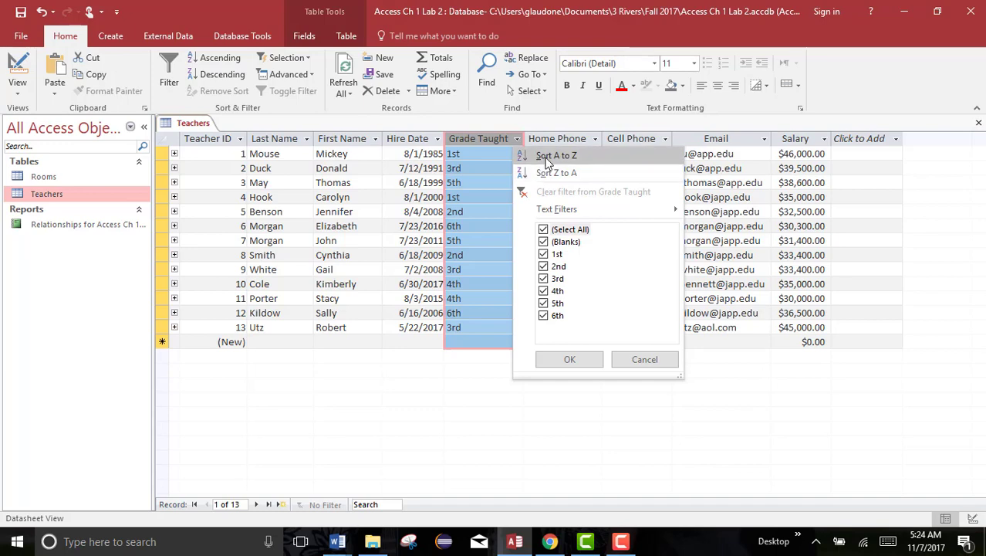
pyautogui.click(549, 157)
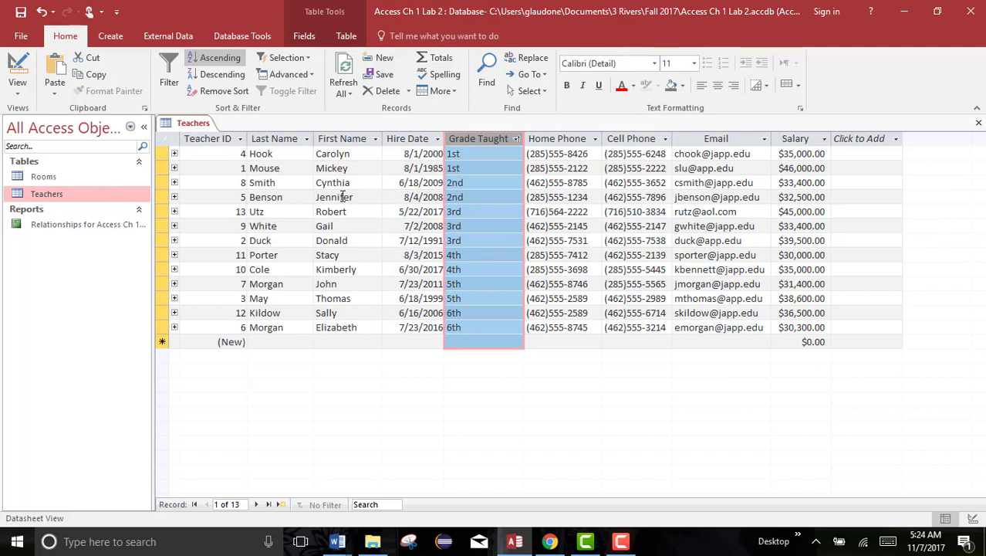
# Step through the first few sorted teacher records and return to the first record
pyautogui.click(473, 168)
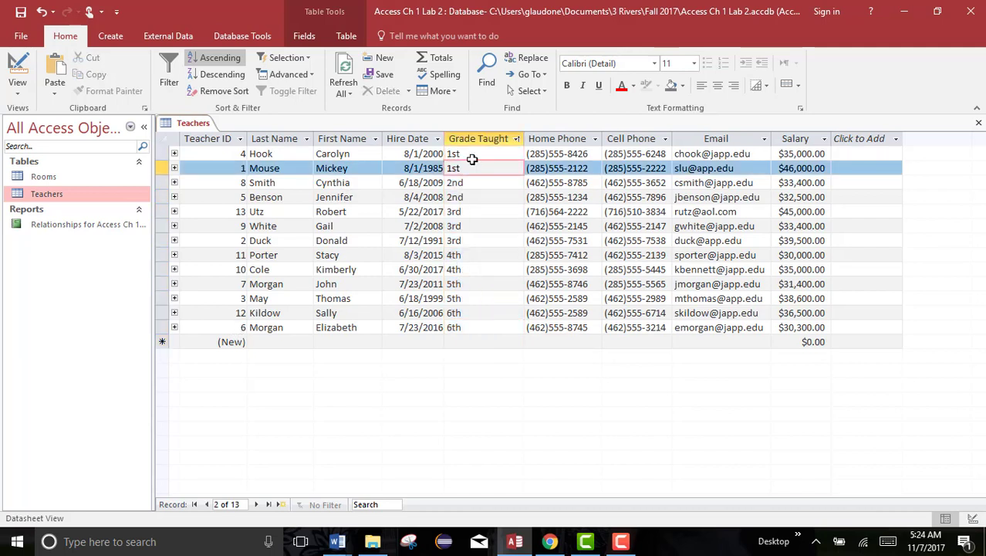
pyautogui.click(467, 154)
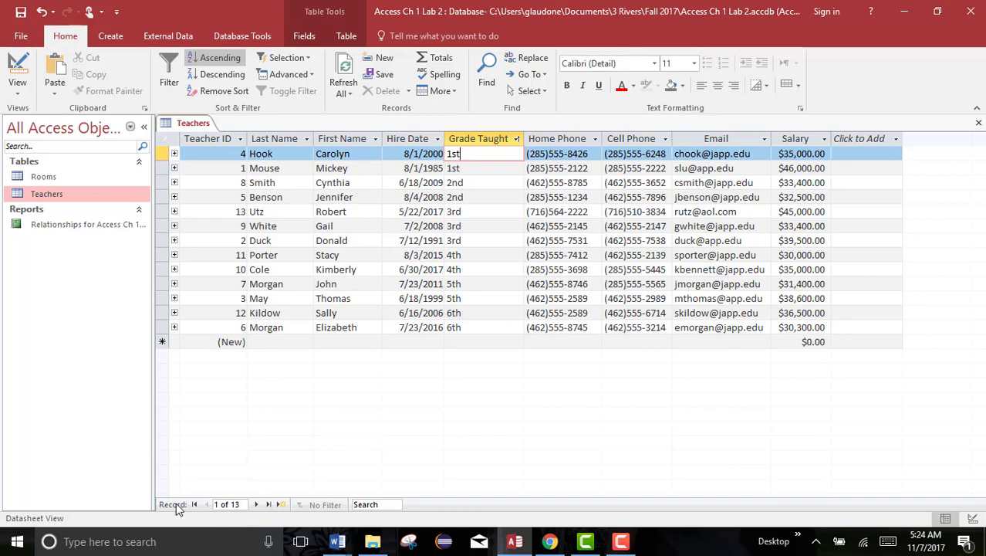
pyautogui.click(256, 504)
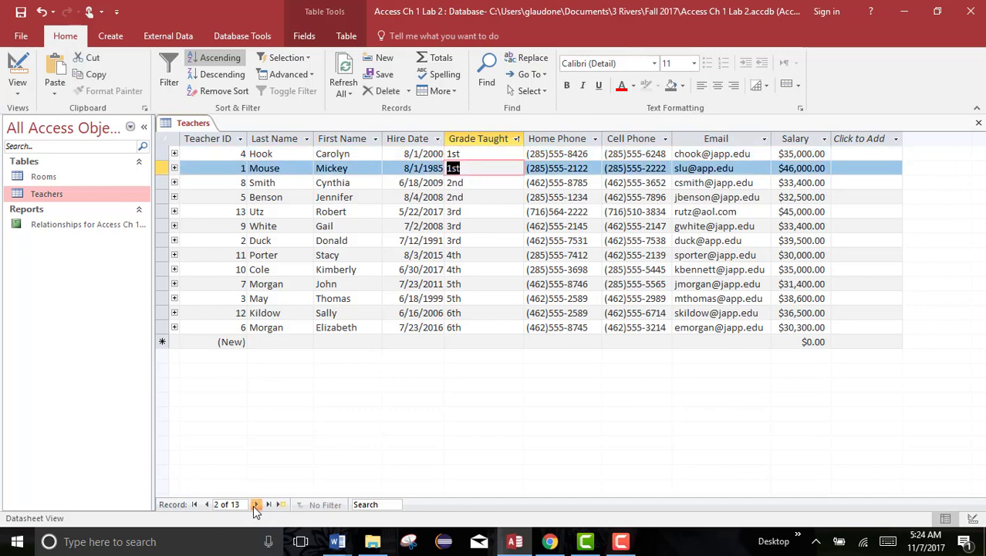
pyautogui.click(256, 504)
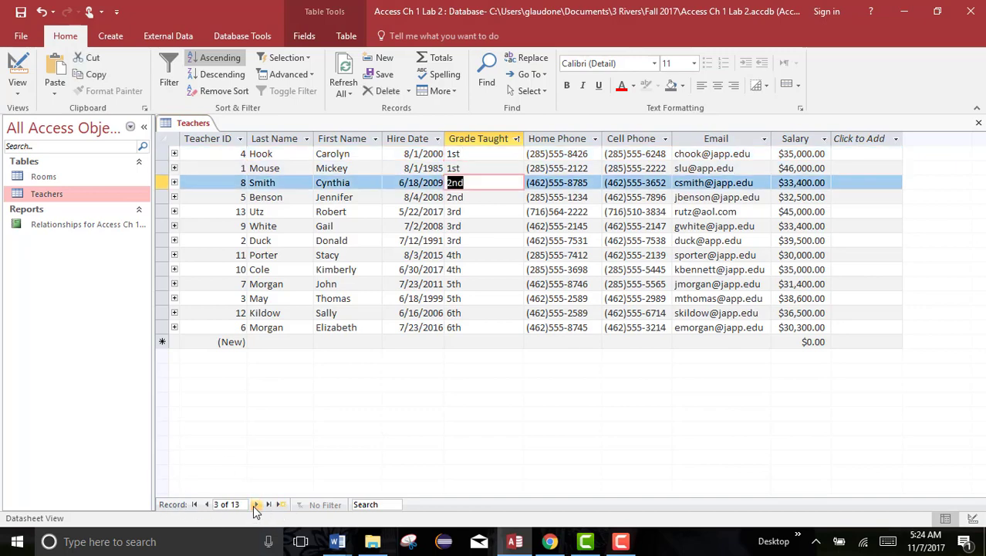
pyautogui.click(465, 157)
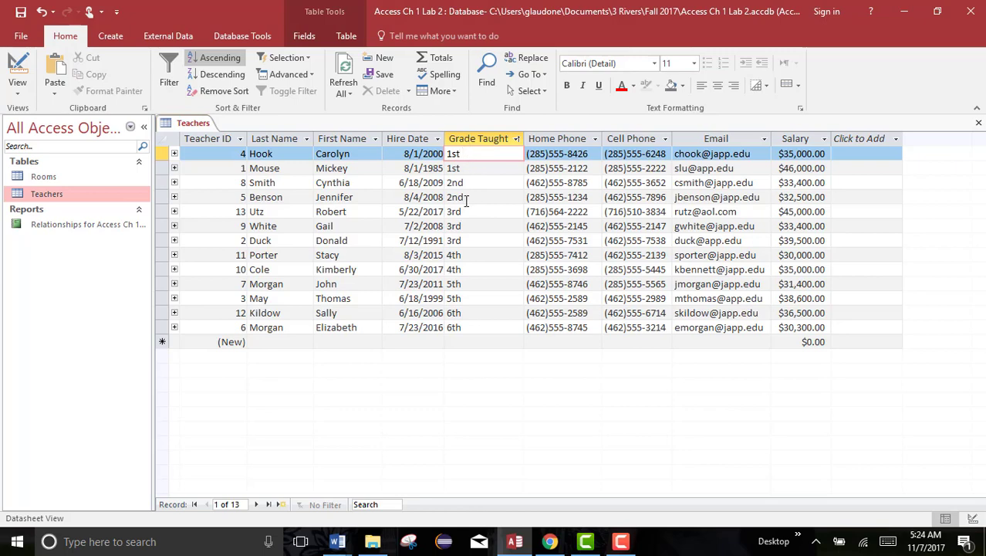
# Filter the Grade Taught column to show only 3rd grade teachers
pyautogui.click(516, 140)
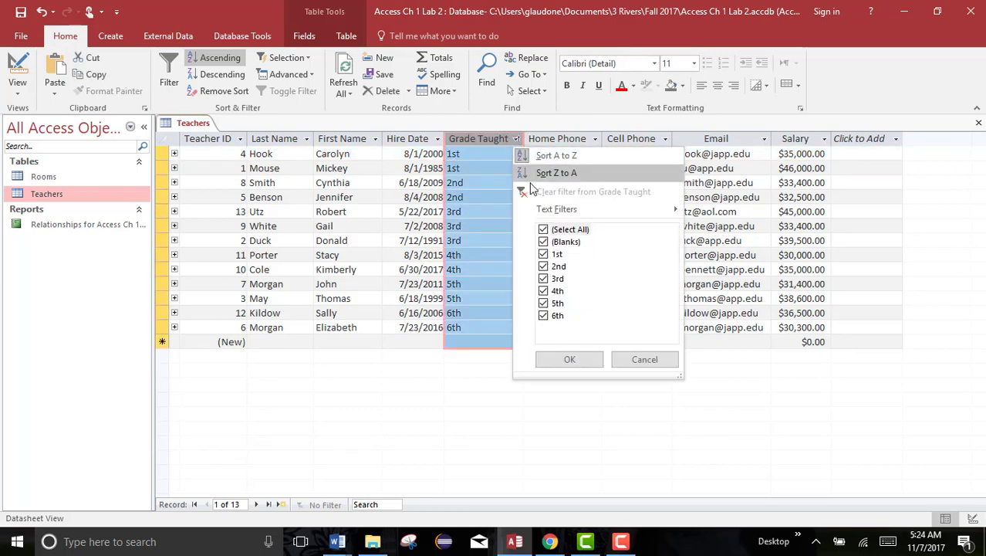
pyautogui.click(543, 229)
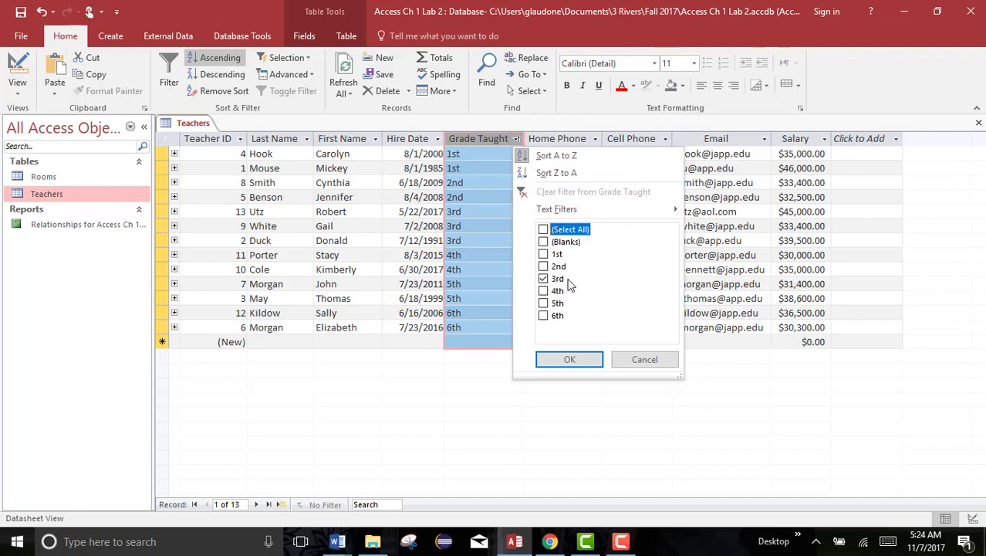
pyautogui.click(570, 359)
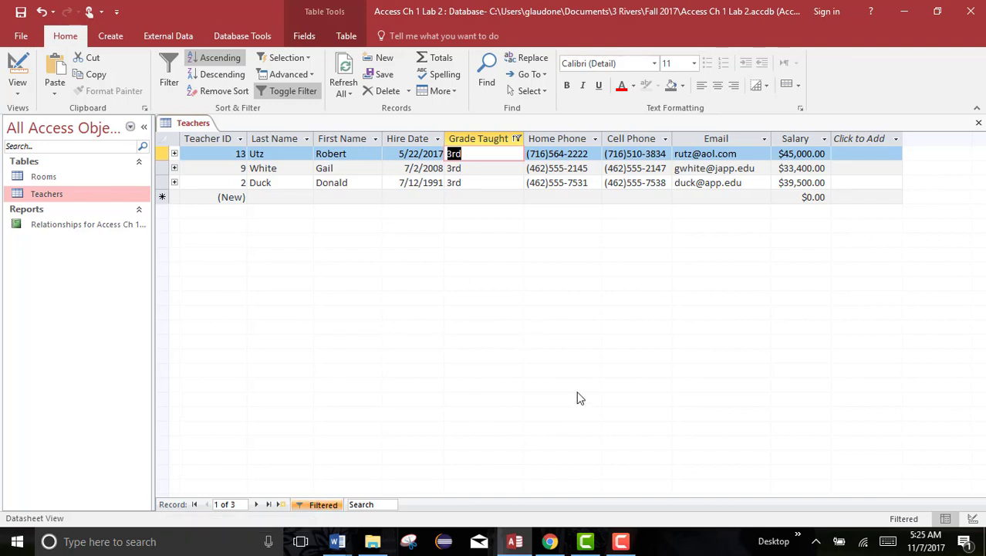
# Clear the filter from the Grade Taught column
pyautogui.click(516, 139)
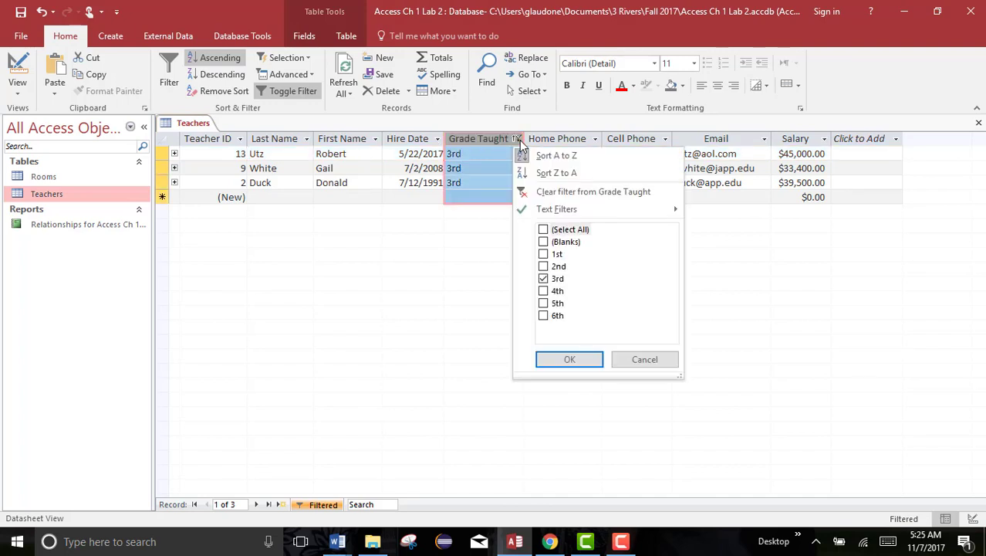
pyautogui.click(520, 142)
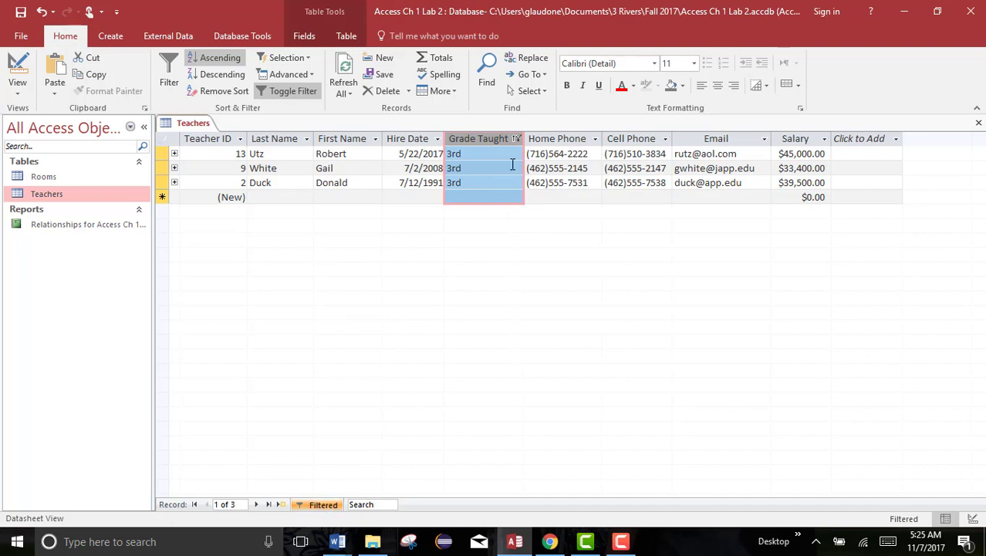
pyautogui.click(516, 139)
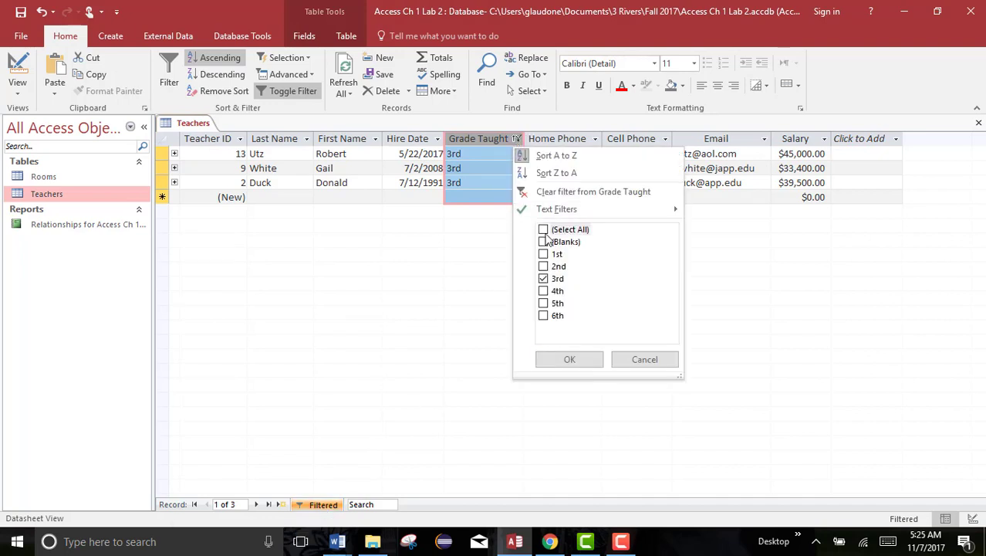
pyautogui.click(568, 195)
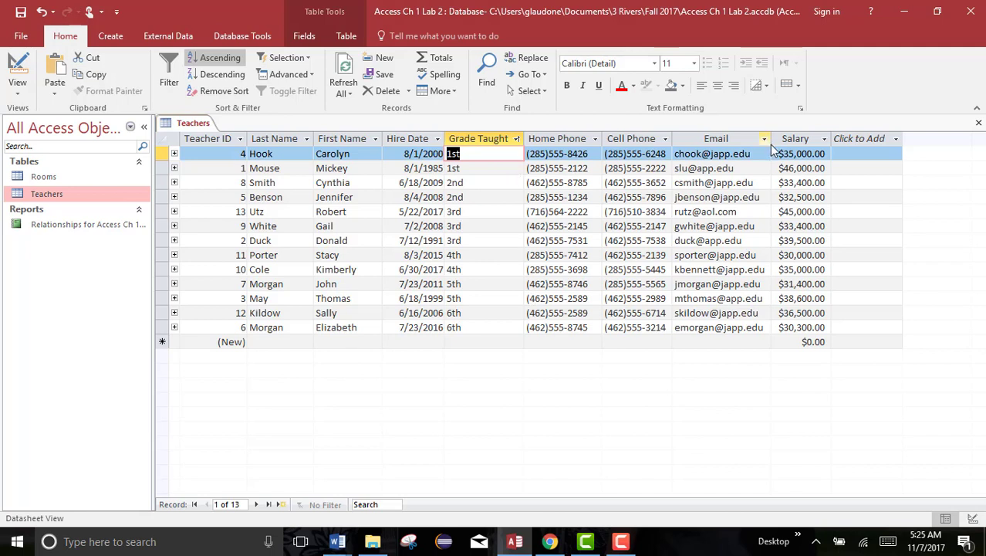
pyautogui.click(825, 140)
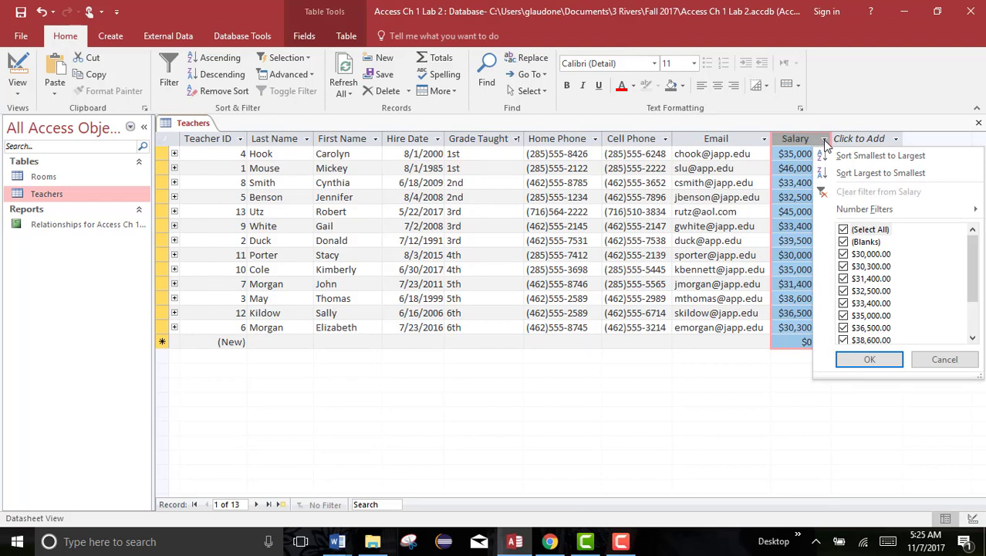
pyautogui.click(844, 229)
pyautogui.click(842, 255)
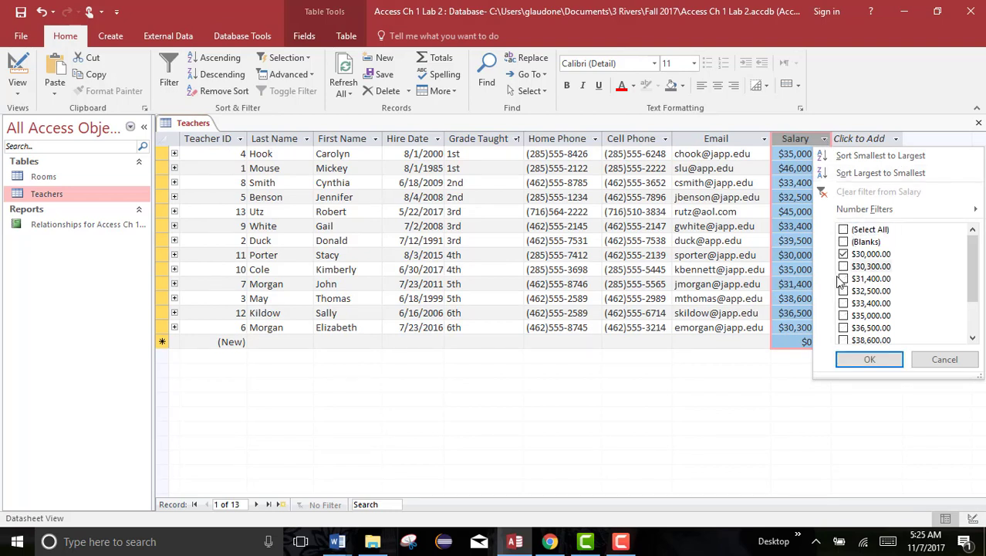
pyautogui.click(843, 267)
pyautogui.click(843, 292)
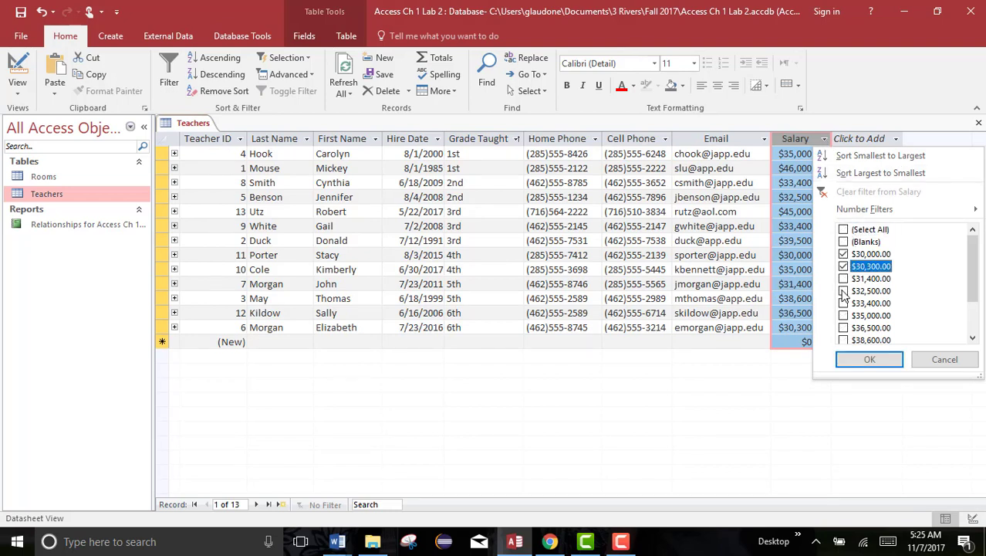
pyautogui.click(842, 267)
pyautogui.click(842, 255)
pyautogui.click(843, 292)
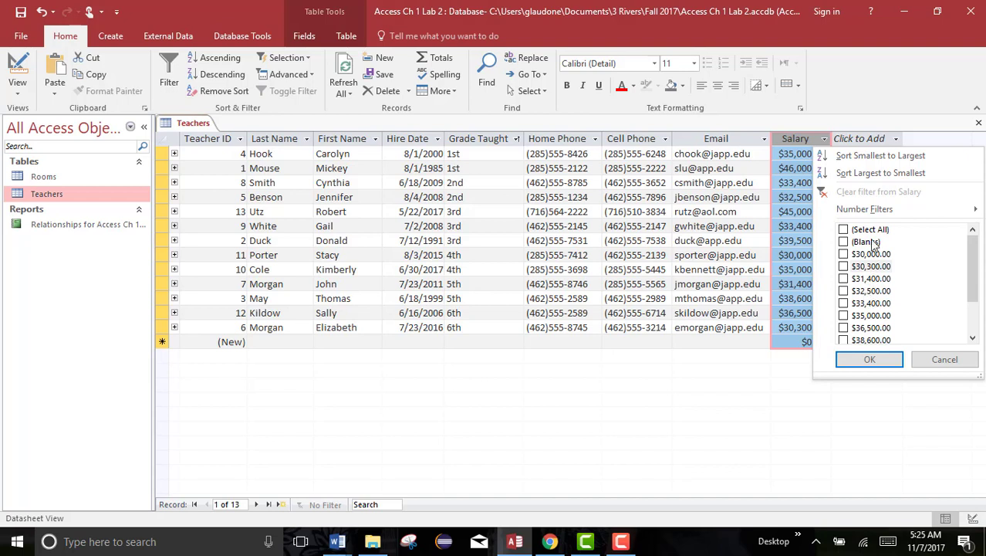
# Apply a custom number filter so that Salary is less than or equal to 40000
pyautogui.moveTo(862, 214)
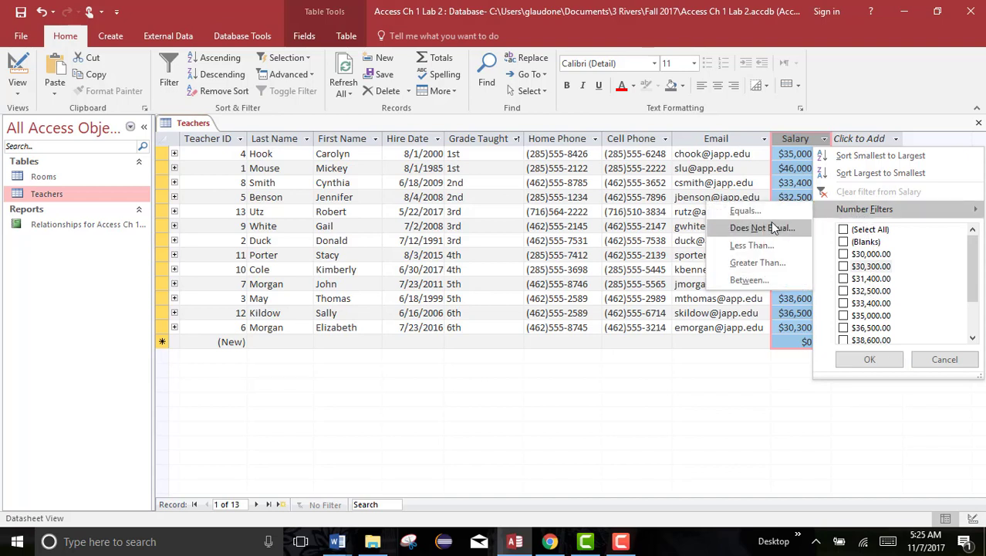
pyautogui.click(756, 246)
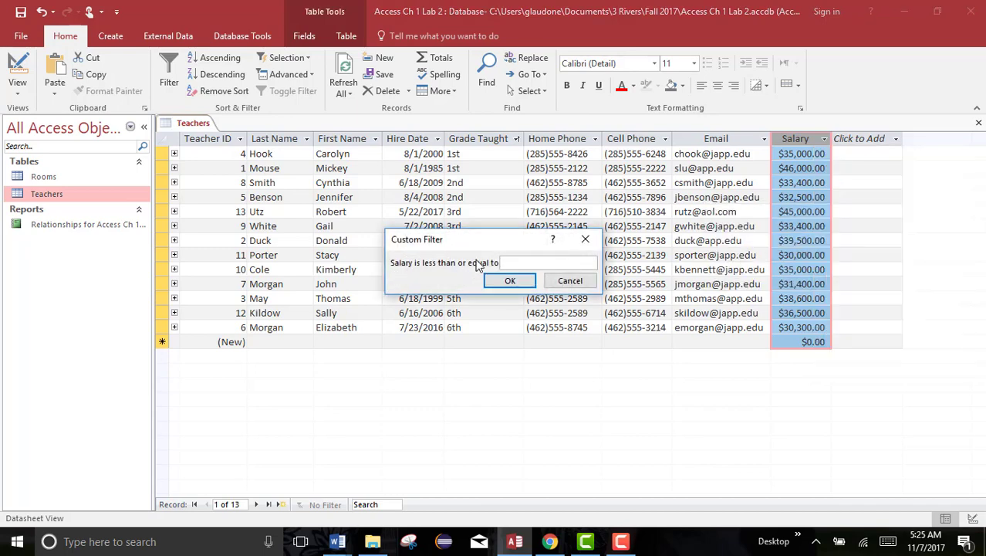
pyautogui.write('4')
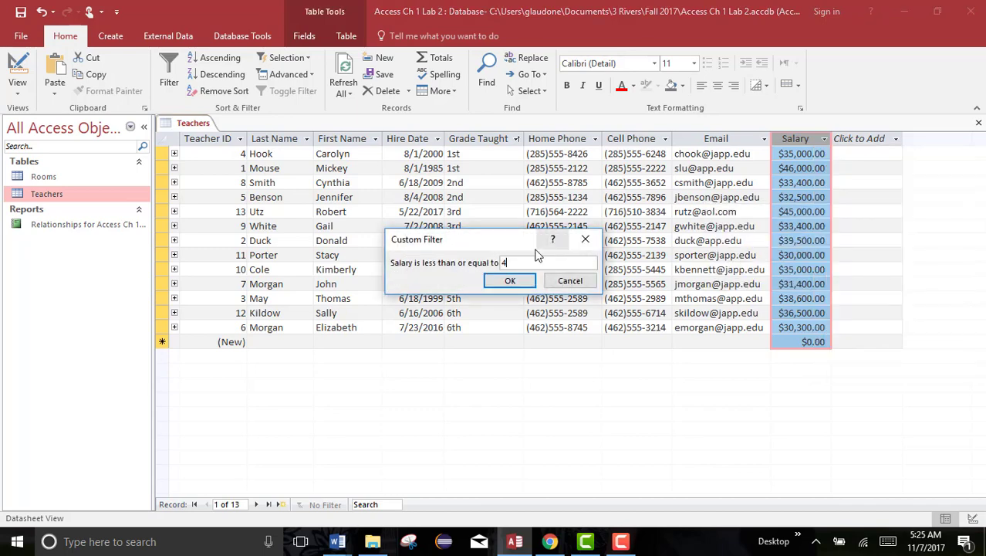
pyautogui.write('0000')
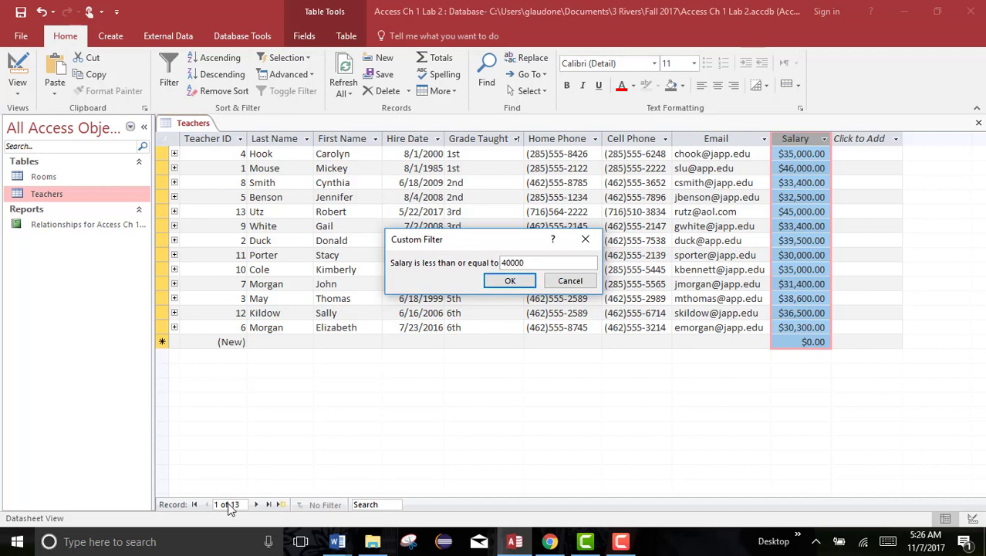
pyautogui.click(509, 282)
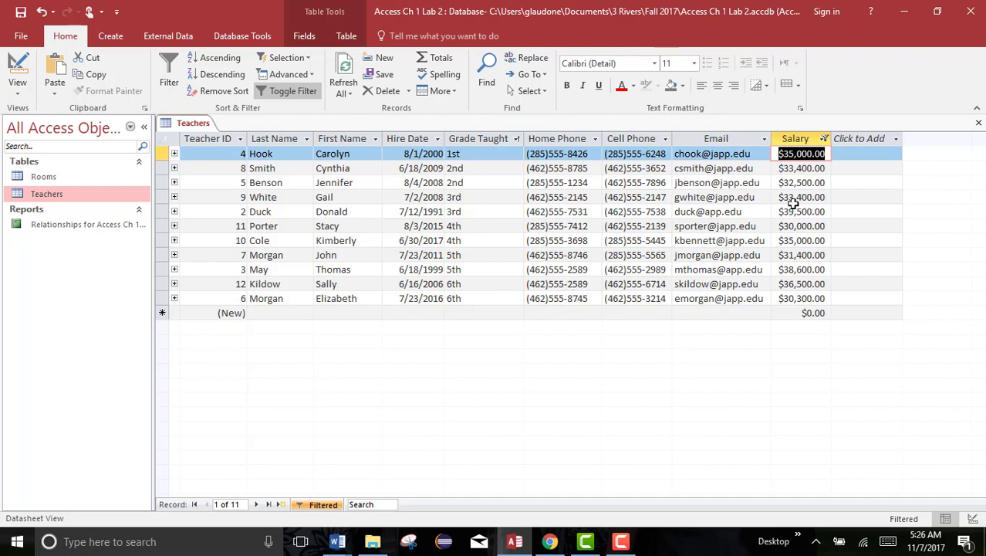
# Add a text filter on the Home Phone column for numbers that contain 462
pyautogui.click(595, 140)
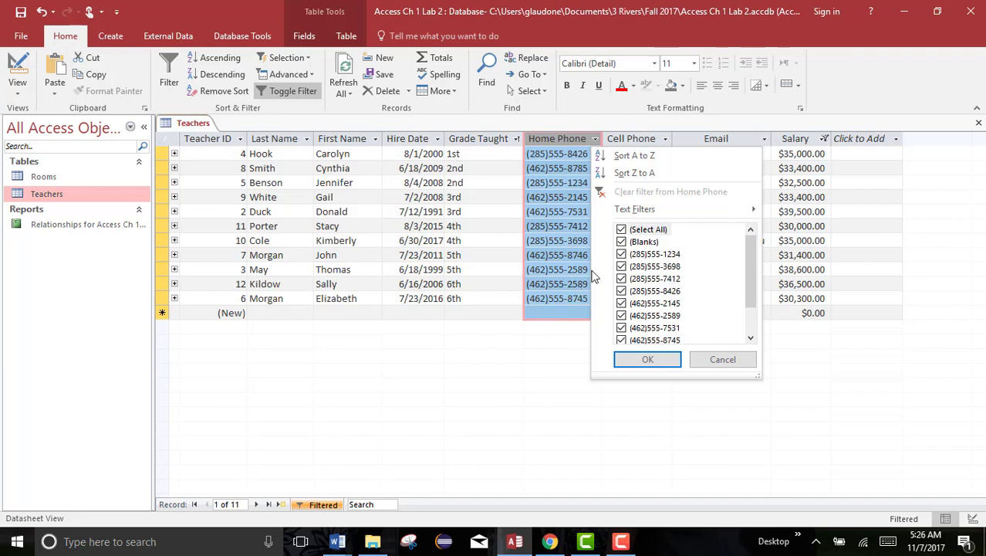
pyautogui.moveTo(680, 214)
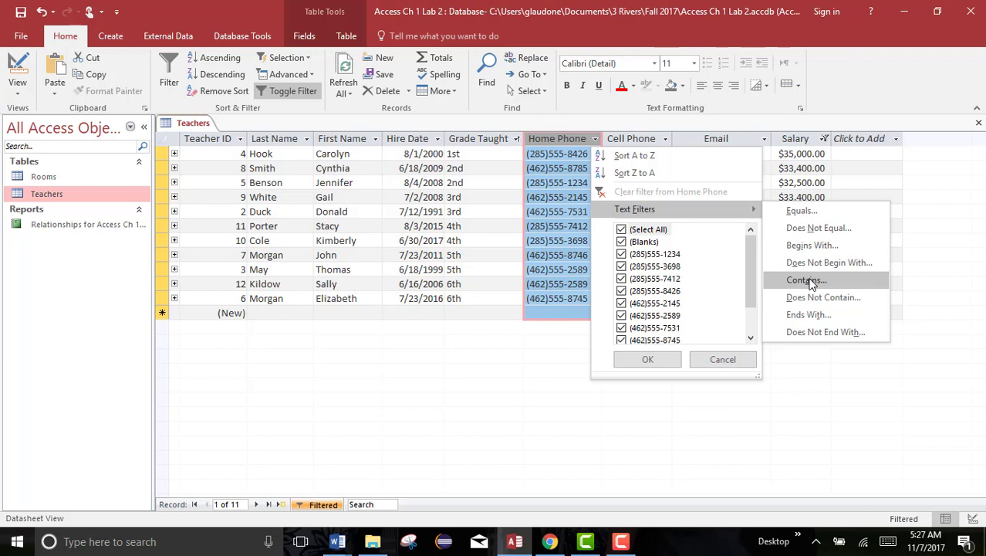
pyautogui.click(807, 280)
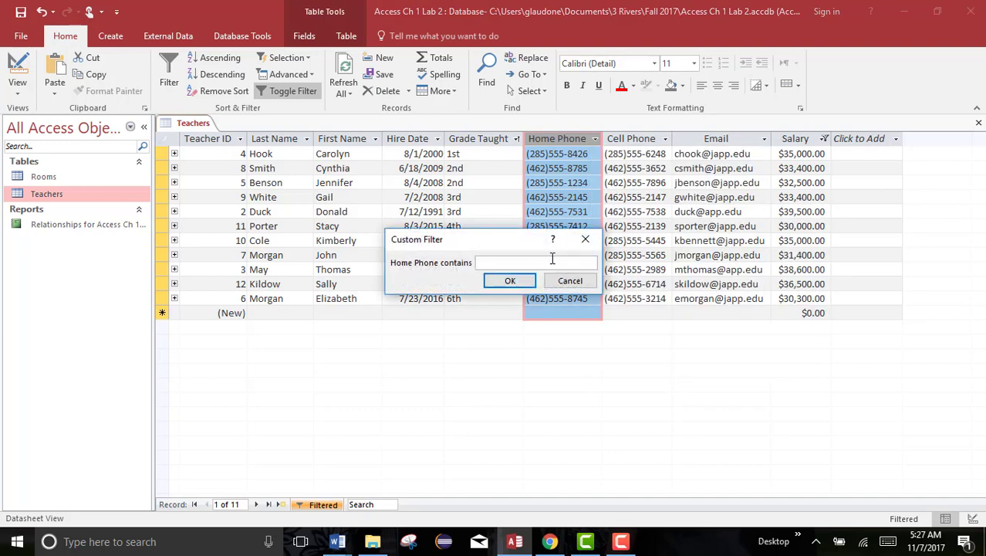
pyautogui.write('462')
pyautogui.moveTo(469, 251); pyautogui.dragTo(338, 256)
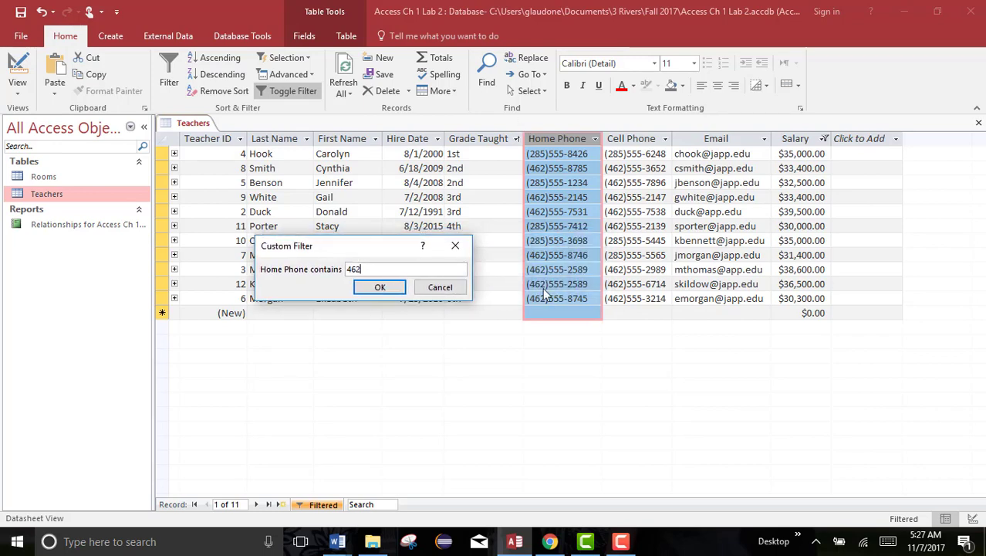
pyautogui.click(381, 288)
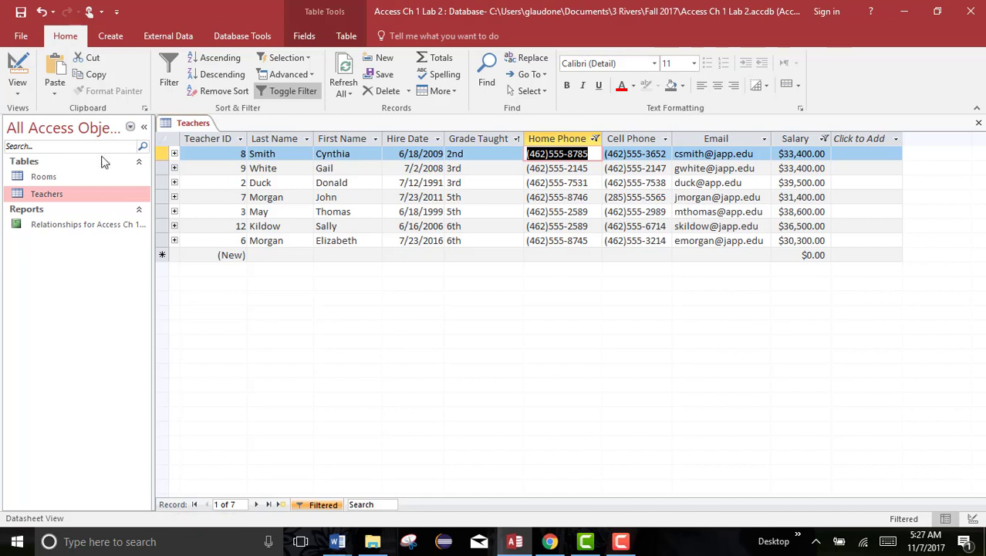
# Close and reopen the Teachers table, and reapply its stored filter
pyautogui.rightClick(190, 124)
pyautogui.click(222, 149)
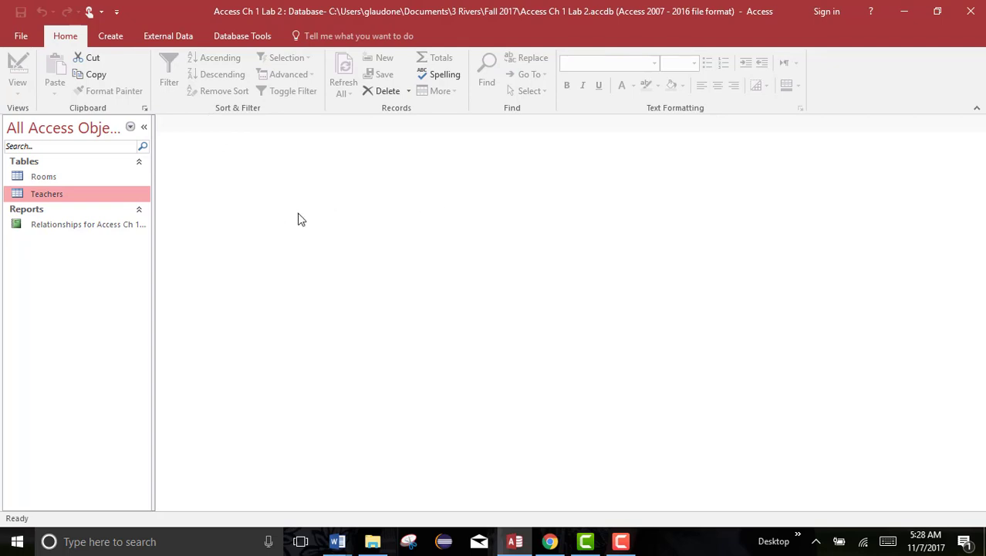
pyautogui.doubleClick(45, 195)
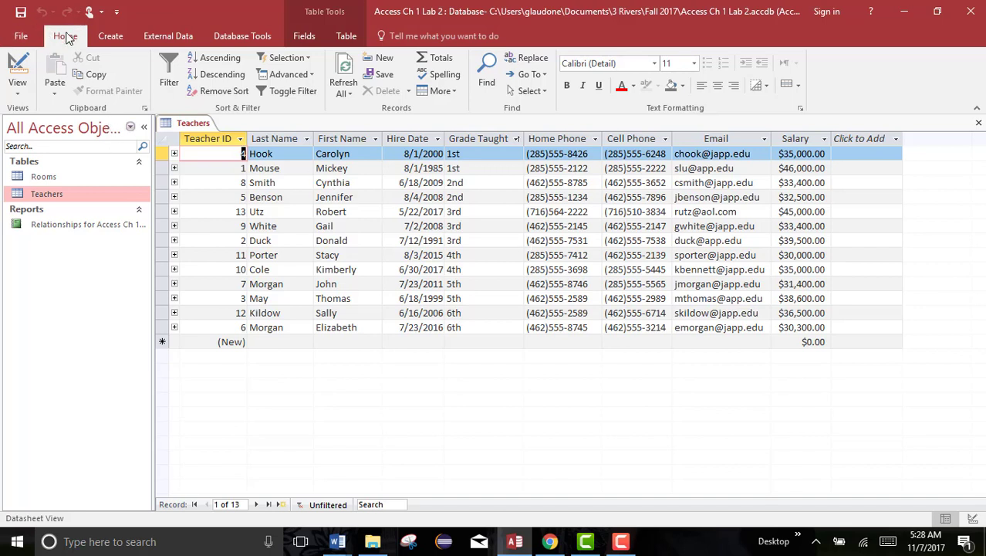
pyautogui.click(285, 92)
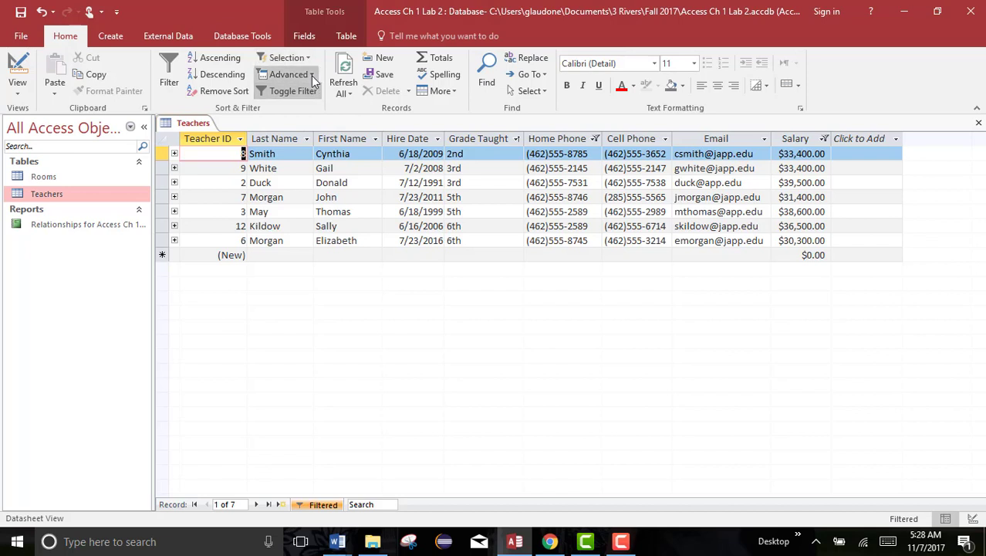
pyautogui.click(311, 75)
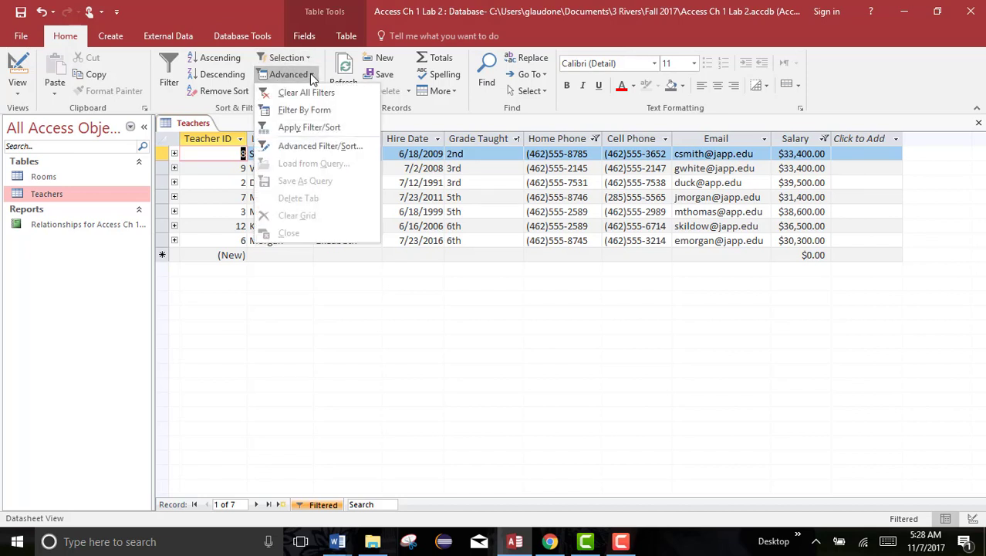
pyautogui.click(310, 73)
pyautogui.click(308, 59)
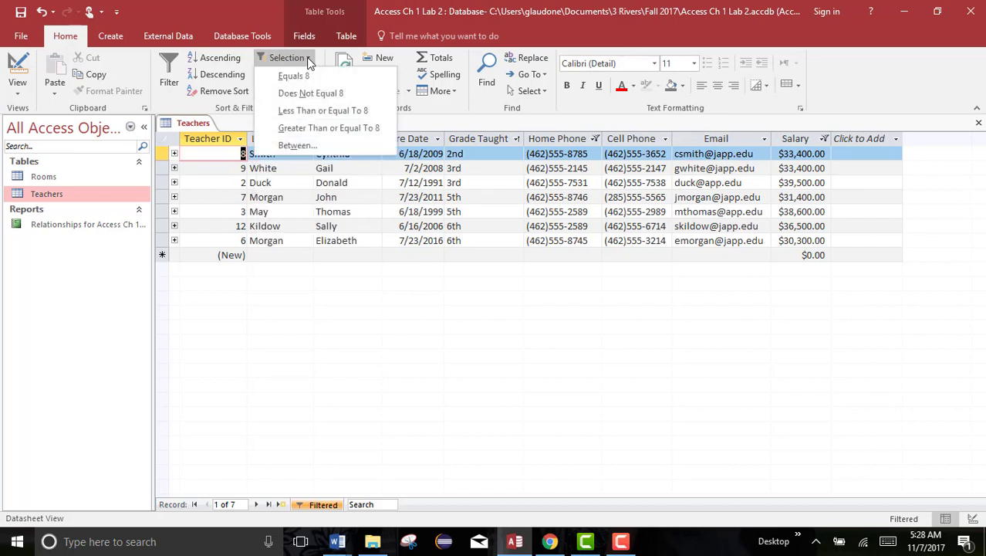
pyautogui.click(308, 60)
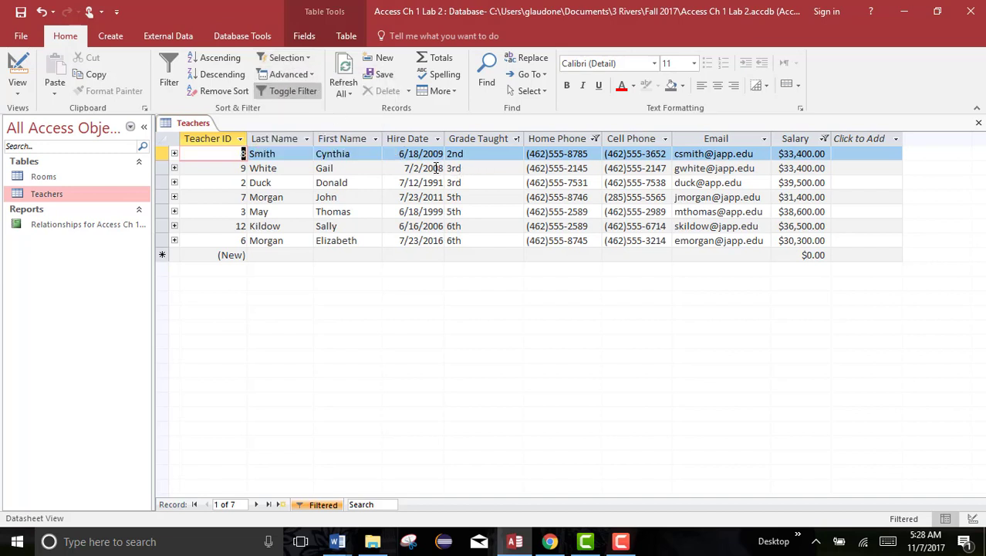
pyautogui.click(482, 168)
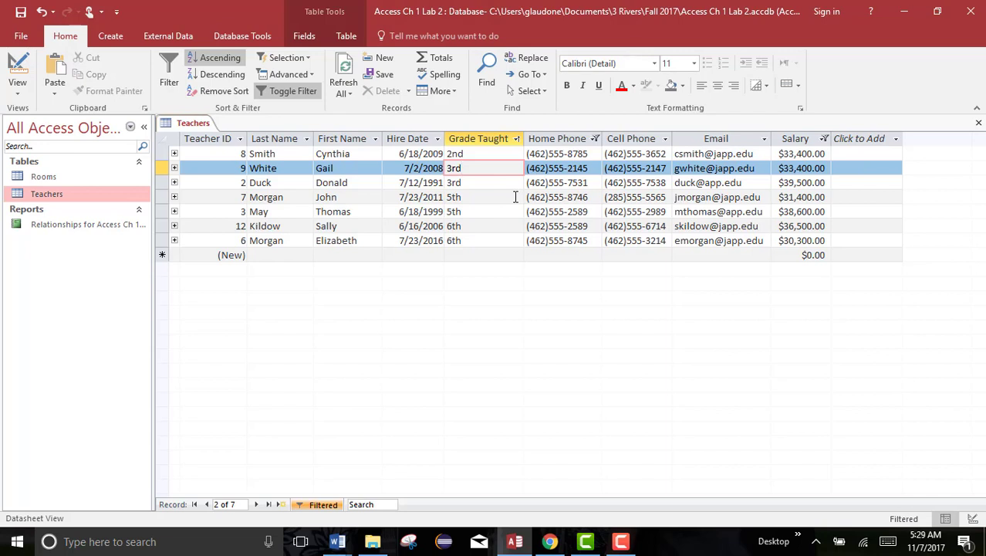
# Clear all filters from the Teachers table
pyautogui.click(312, 74)
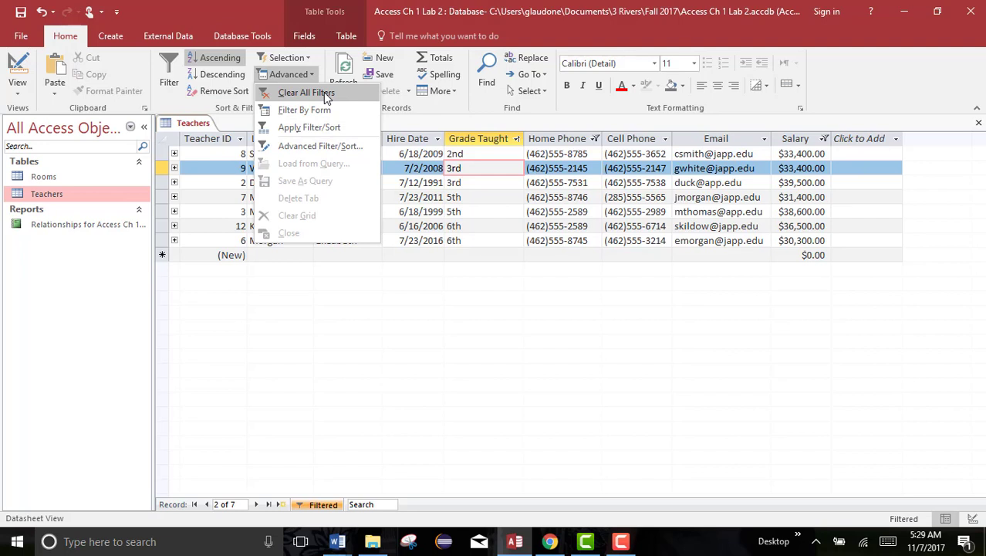
pyautogui.press('Escape')
pyautogui.click(595, 139)
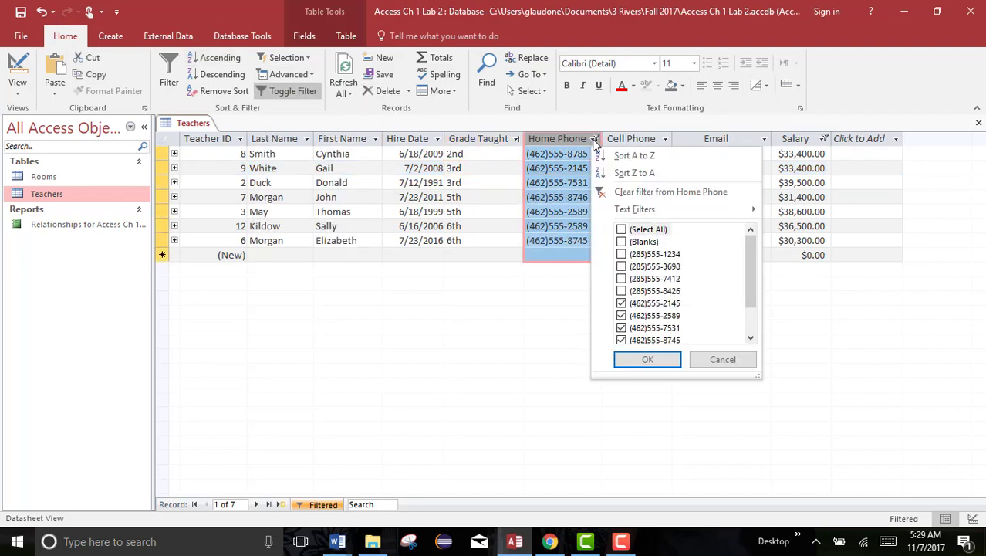
pyautogui.click(311, 74)
pyautogui.click(318, 92)
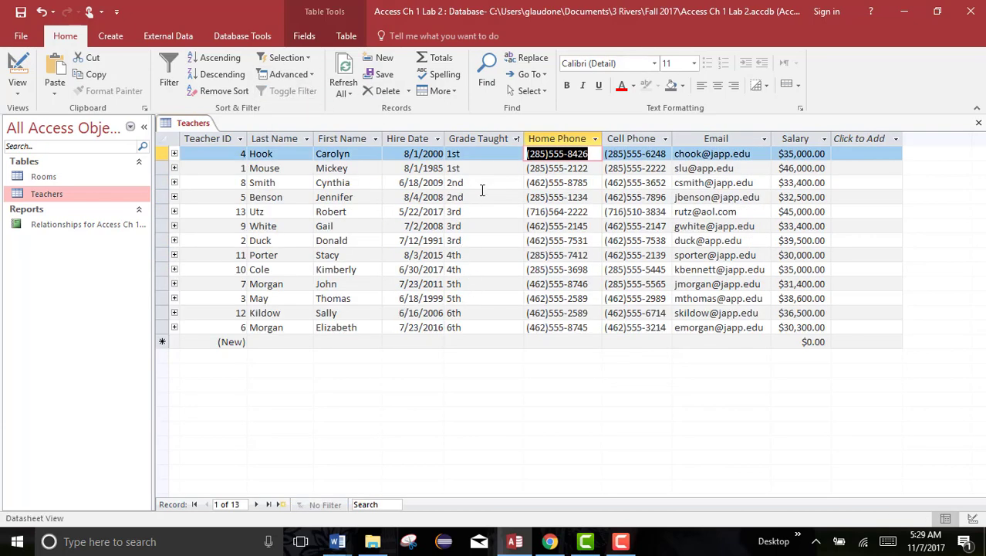
pyautogui.click(517, 139)
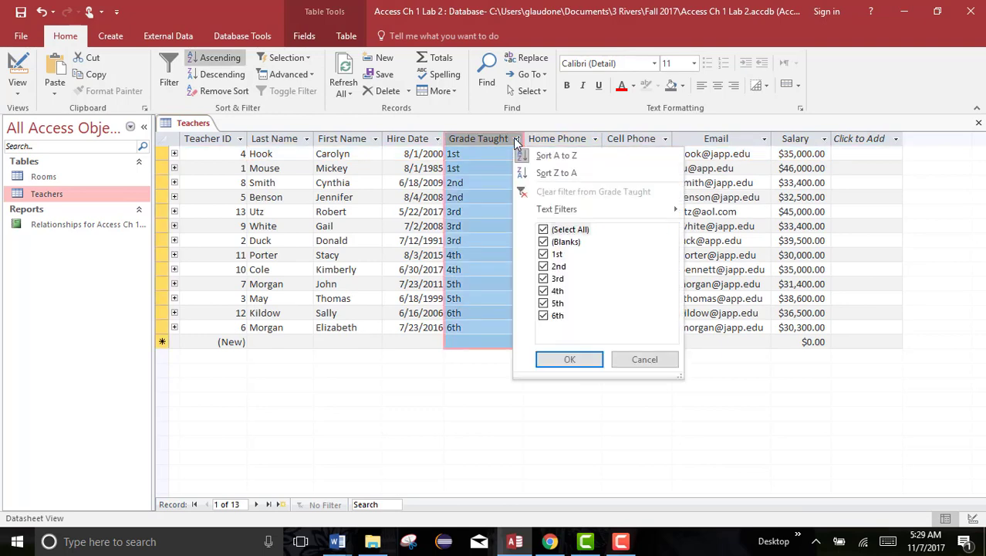
pyautogui.moveTo(617, 209)
pyautogui.click(569, 359)
# Filter the Teachers table by selection so that Grade Taught equals "5th"
pyautogui.click(491, 284)
pyautogui.moveTo(473, 284); pyautogui.dragTo(457, 284)
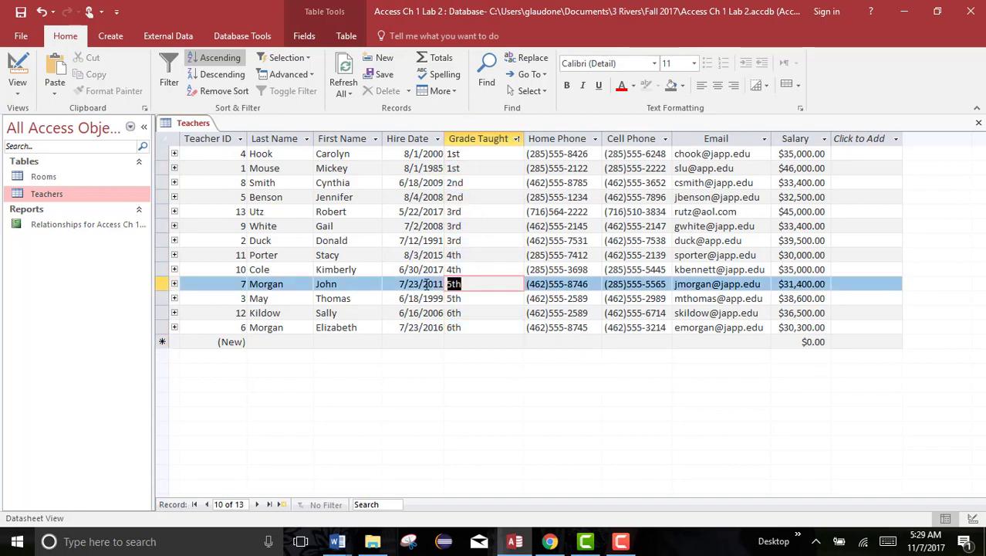
pyautogui.click(297, 62)
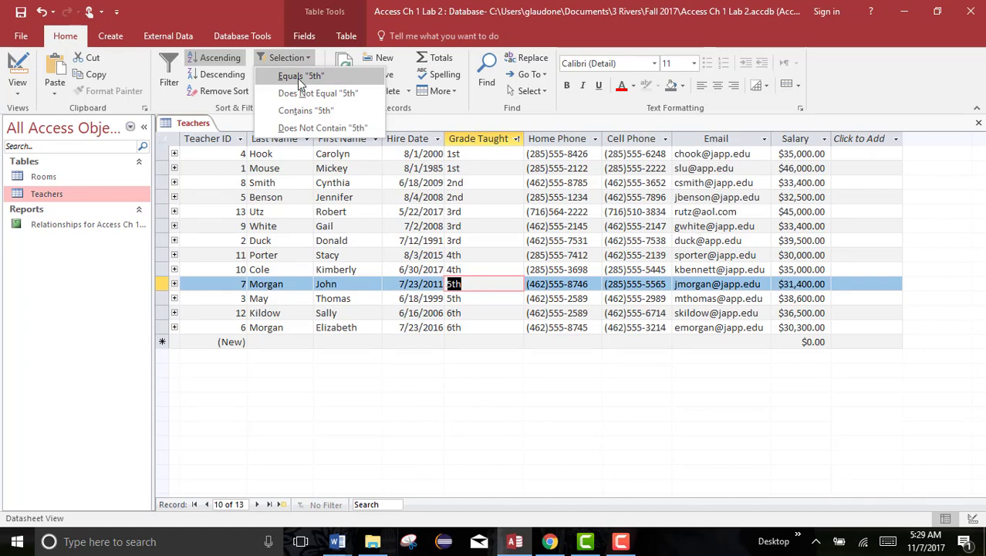
pyautogui.click(297, 76)
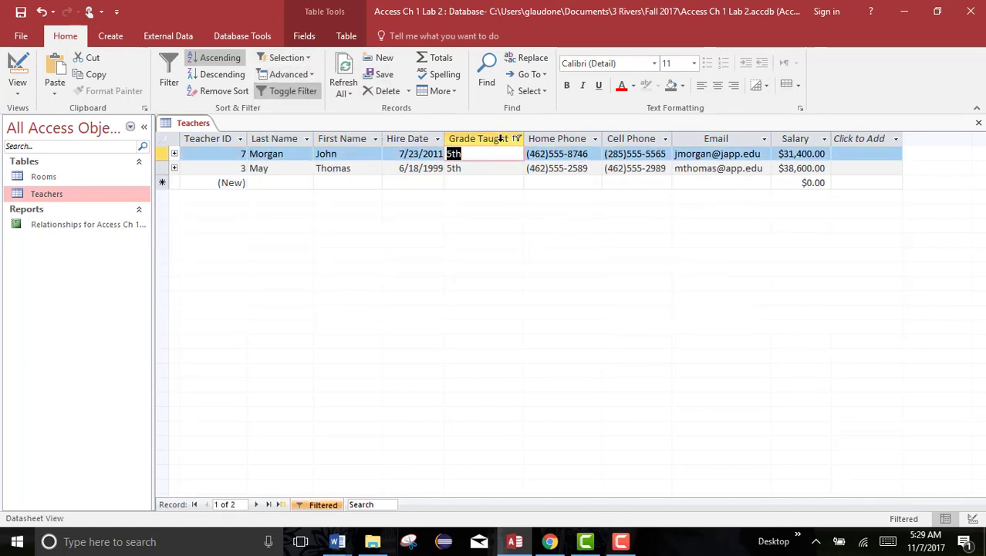
pyautogui.click(516, 139)
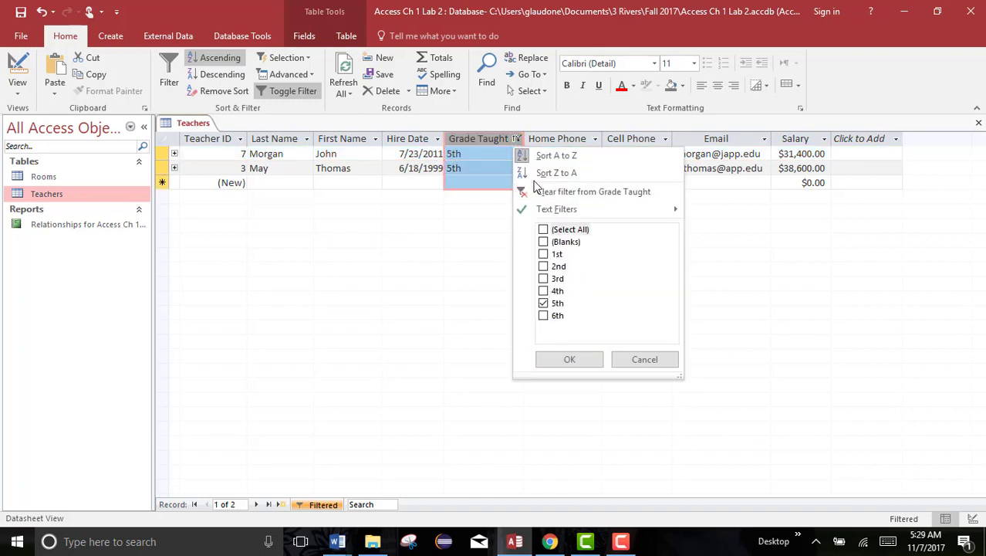
pyautogui.click(516, 140)
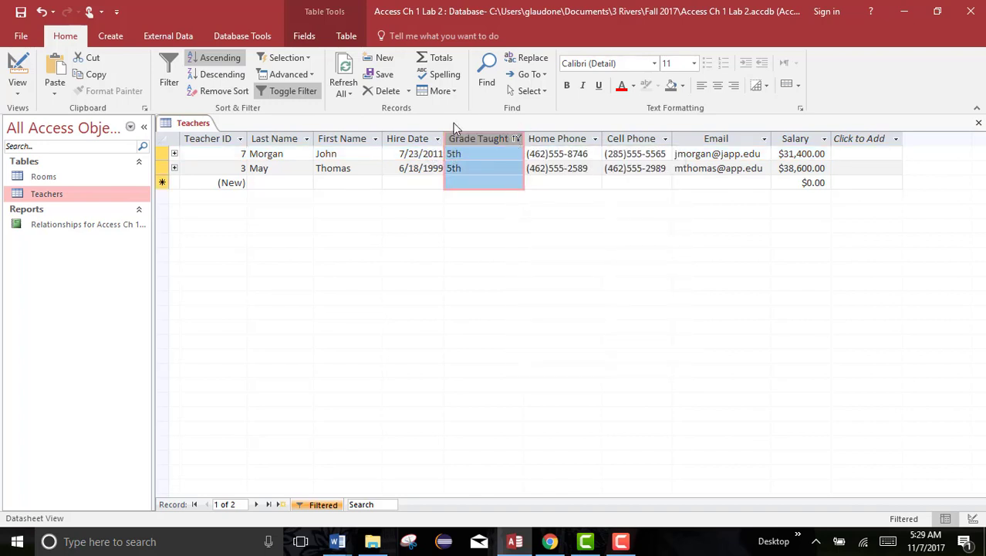
pyautogui.click(311, 75)
pyautogui.click(311, 75)
pyautogui.click(545, 169)
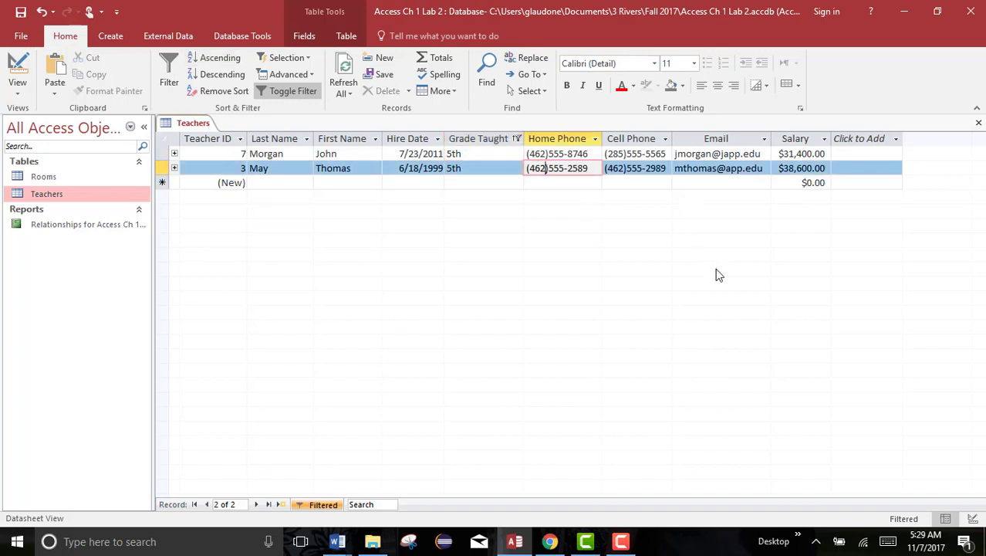
pyautogui.click(622, 541)
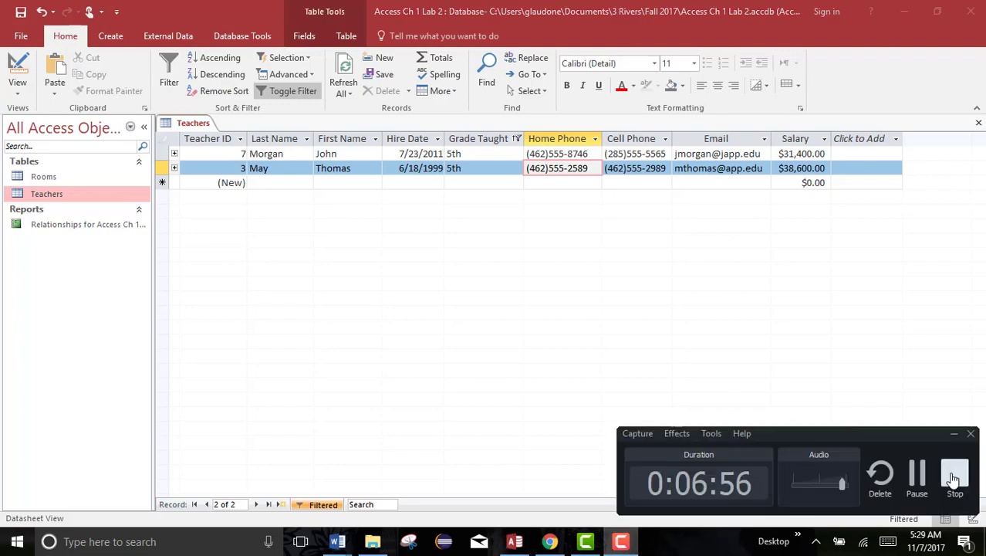